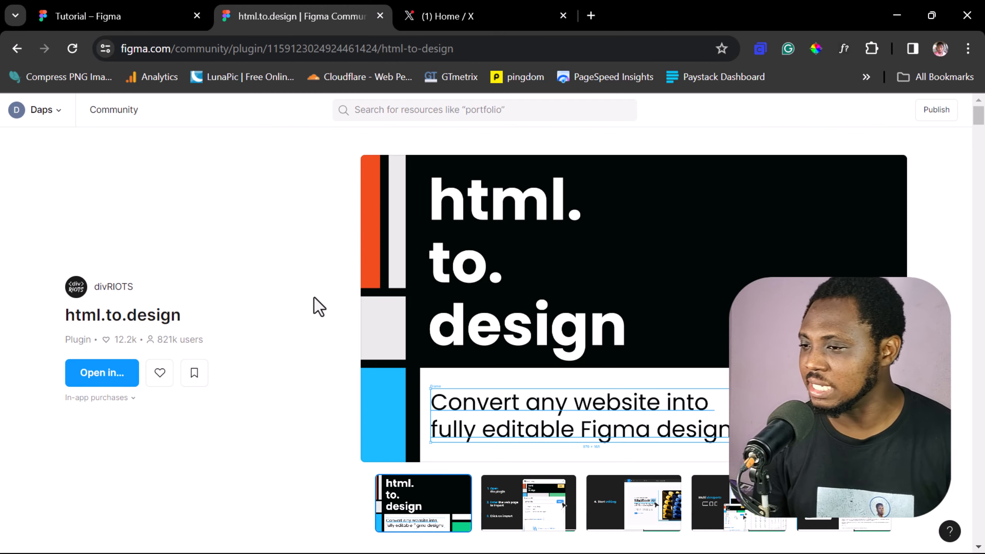
Step: Switch to the Tutorial design file and launch the html.to.design plugin from the recent plugins
click(78, 13)
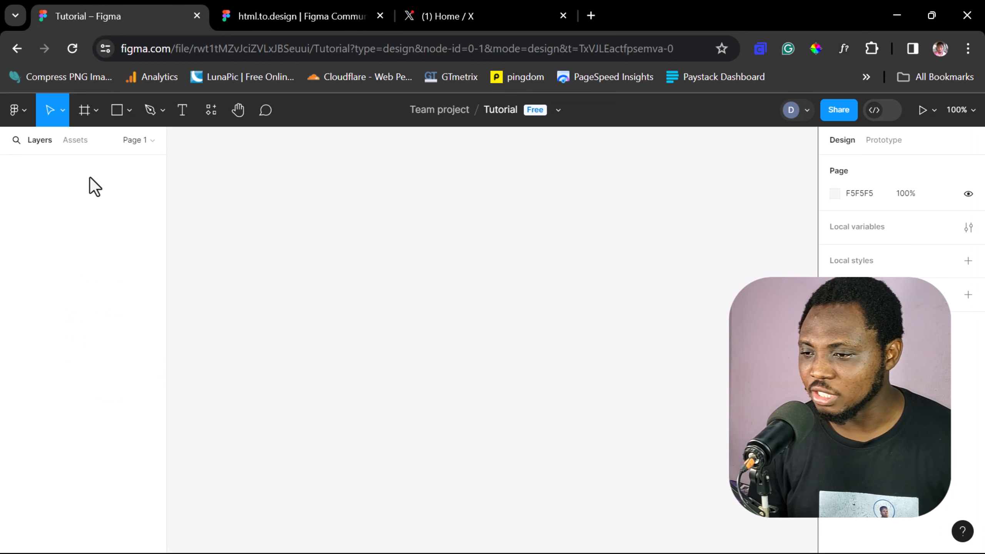
click(13, 110)
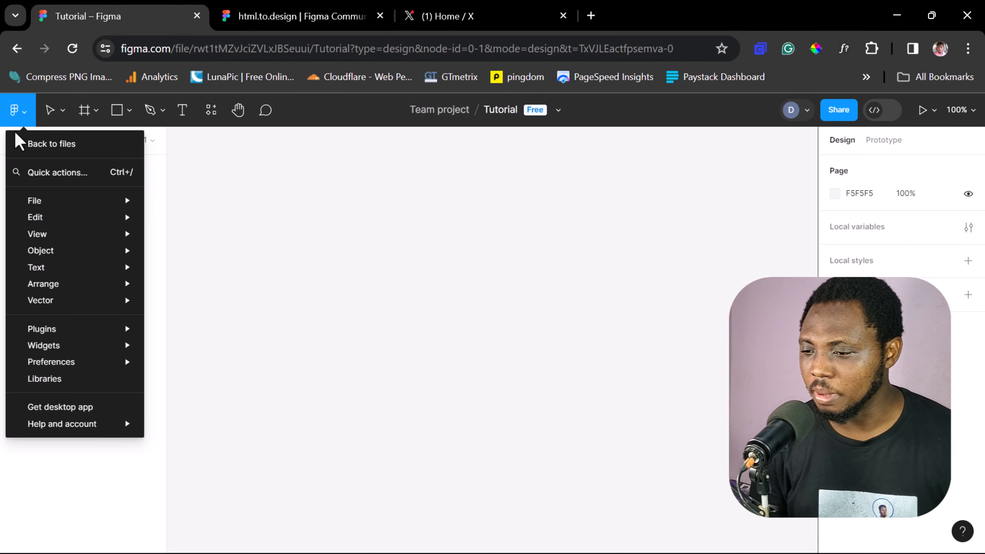
mouse_move(70, 335)
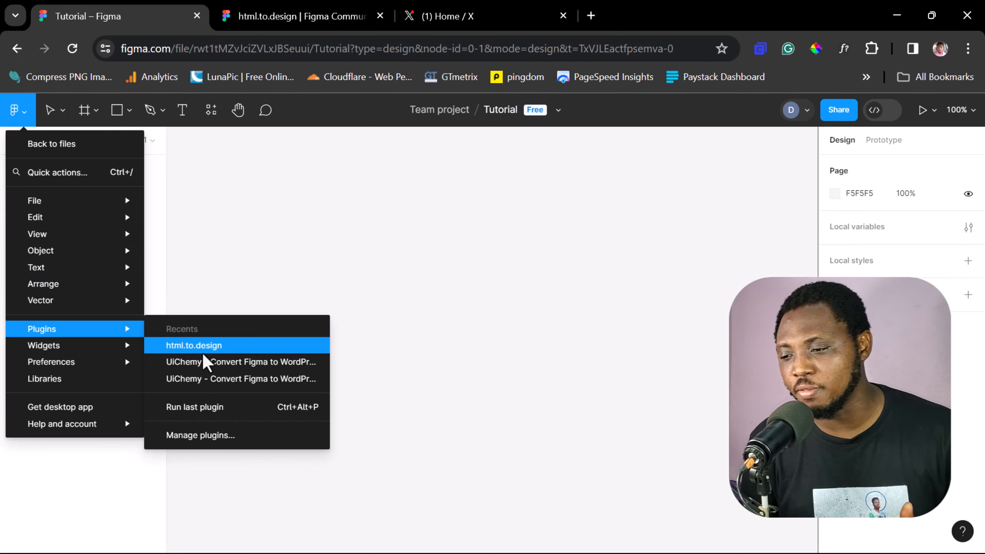
click(210, 436)
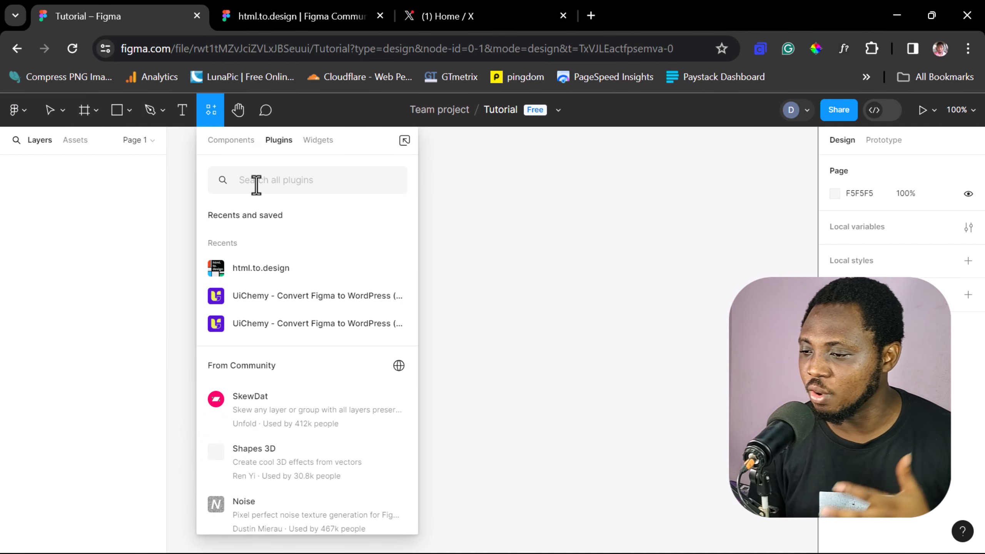
click(269, 268)
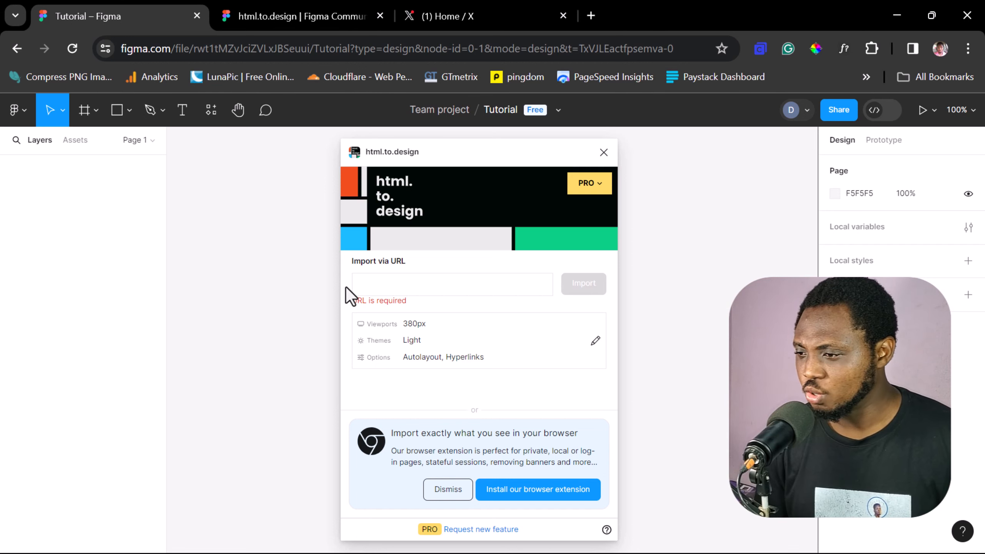
Step: Switch to X, open the first post in the home feed and copy its URL
click(477, 15)
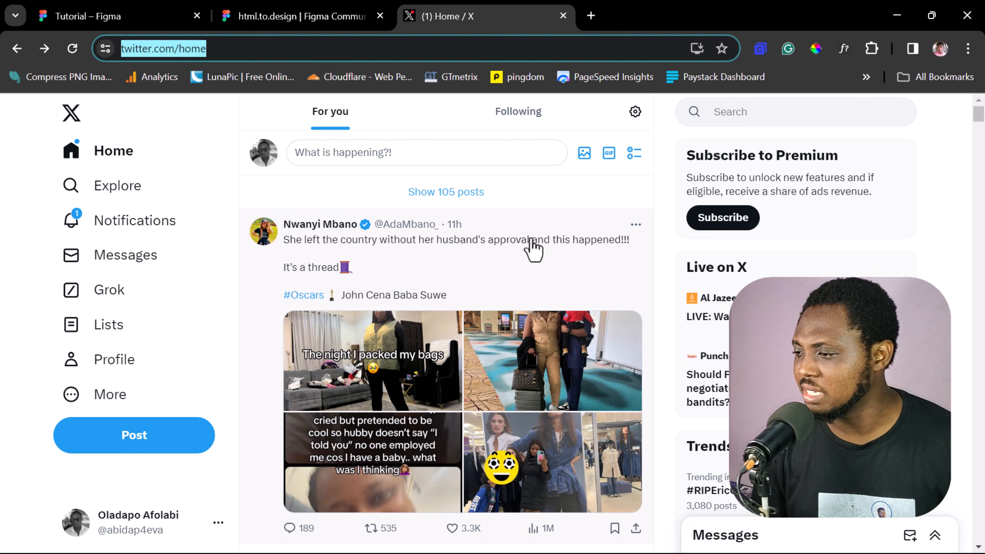
click(537, 288)
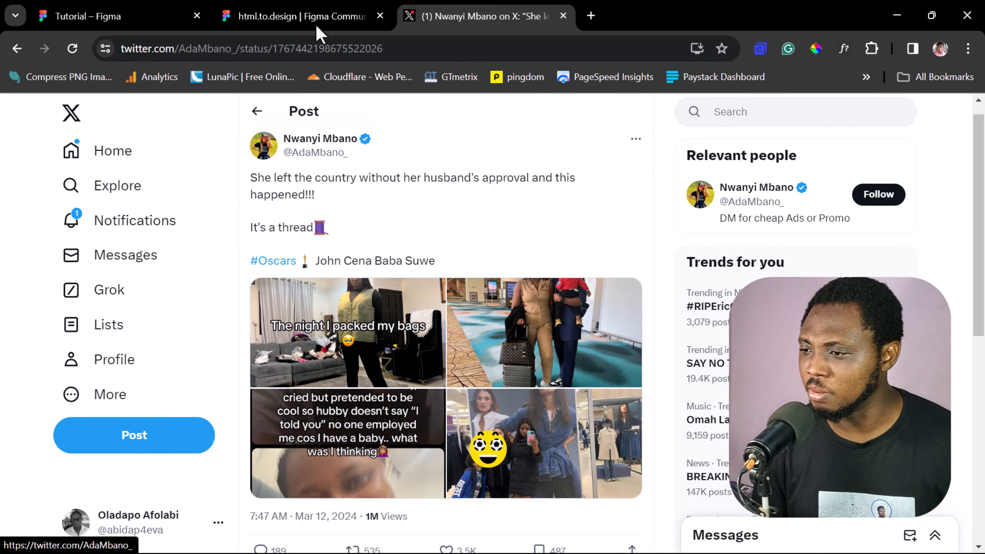
click(396, 48)
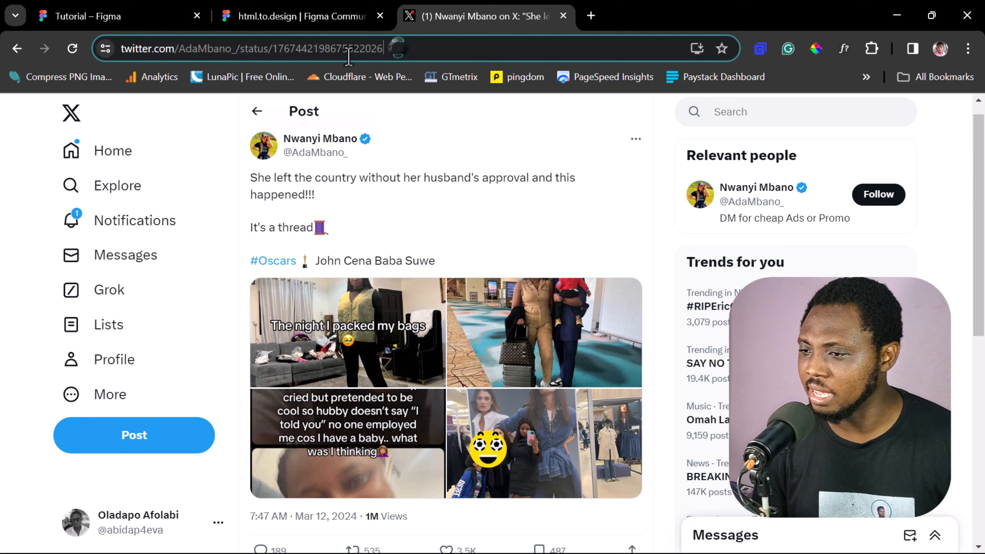
right_click(197, 50)
click(244, 187)
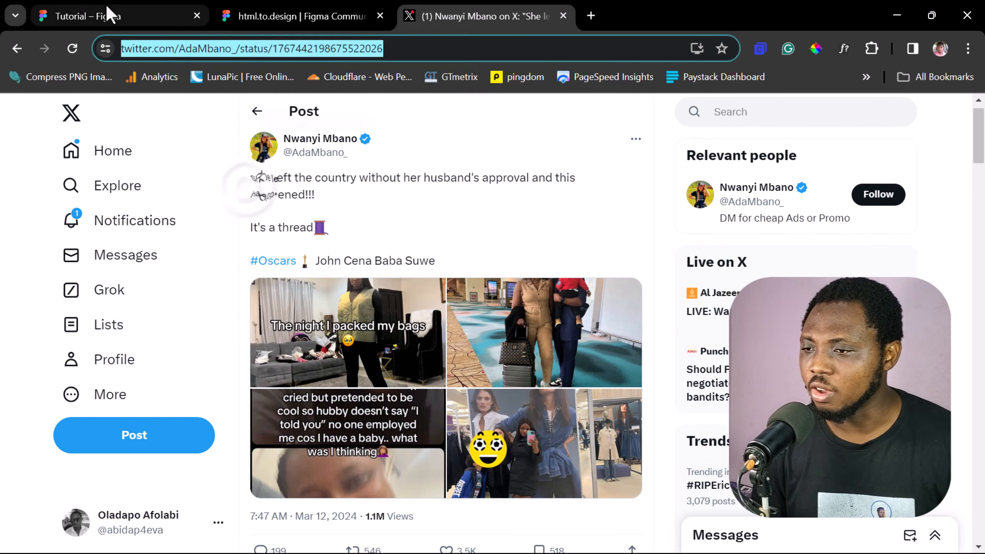
Step: Return to the Tutorial file, paste the post's URL into the plugin's import field and start a second line
click(105, 15)
click(377, 281)
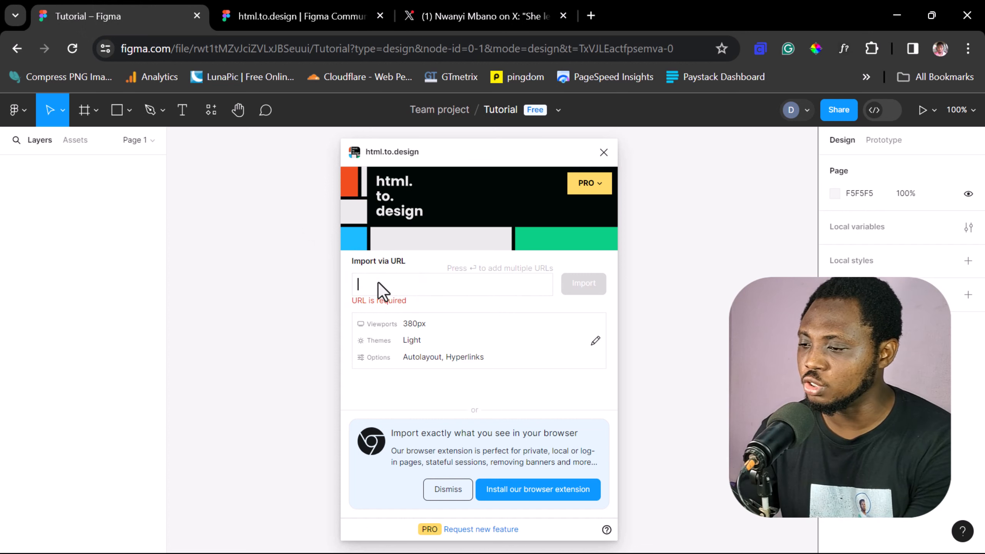
key(ctrl+v)
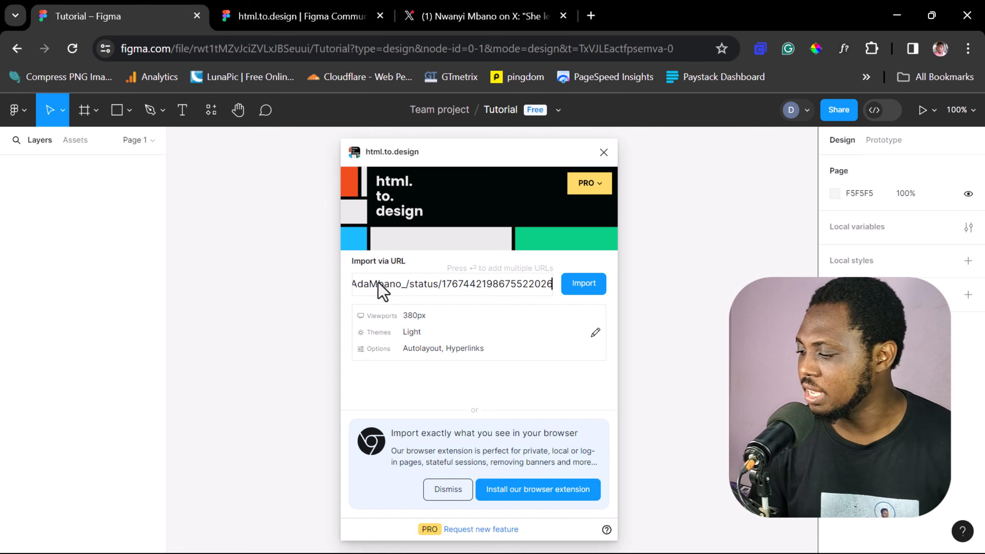
key(Return)
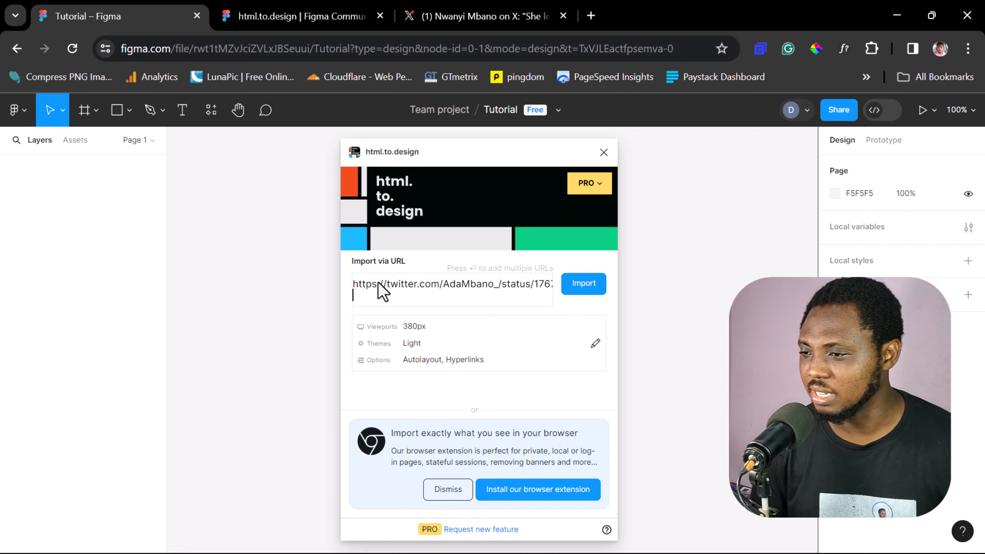
Step: Go back to the X home feed, open the "What does 'g' stand For?" post and copy its URL
click(457, 20)
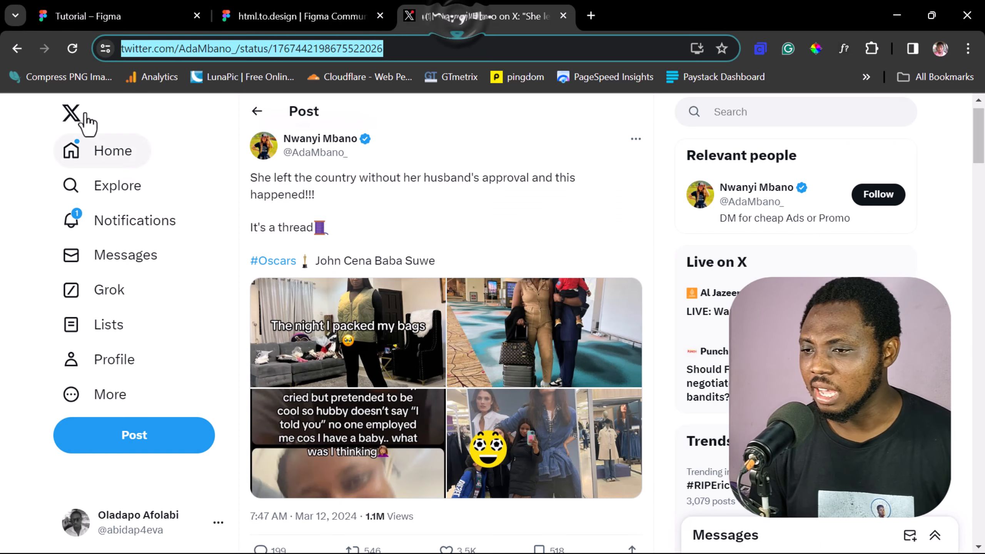
click(70, 117)
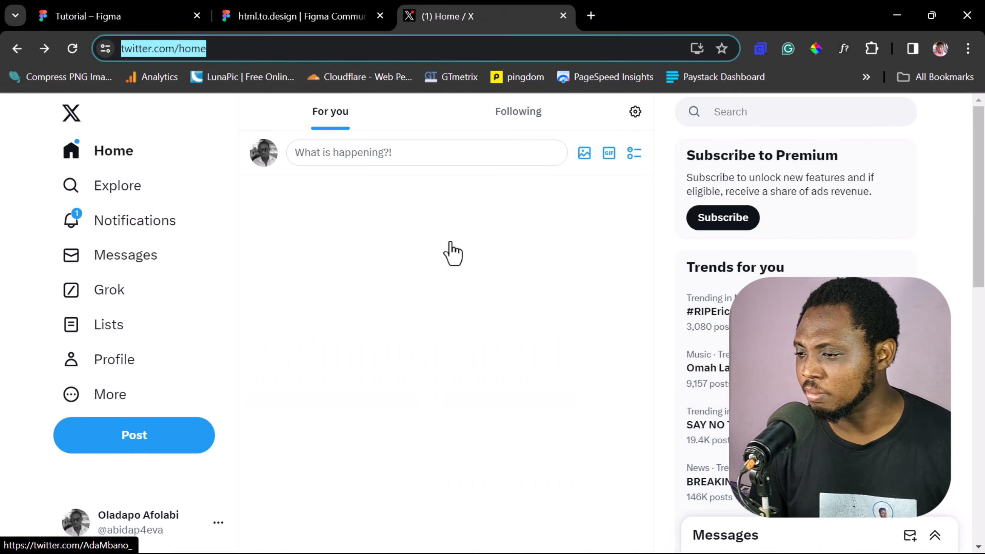
scroll(451, 249, down, 6)
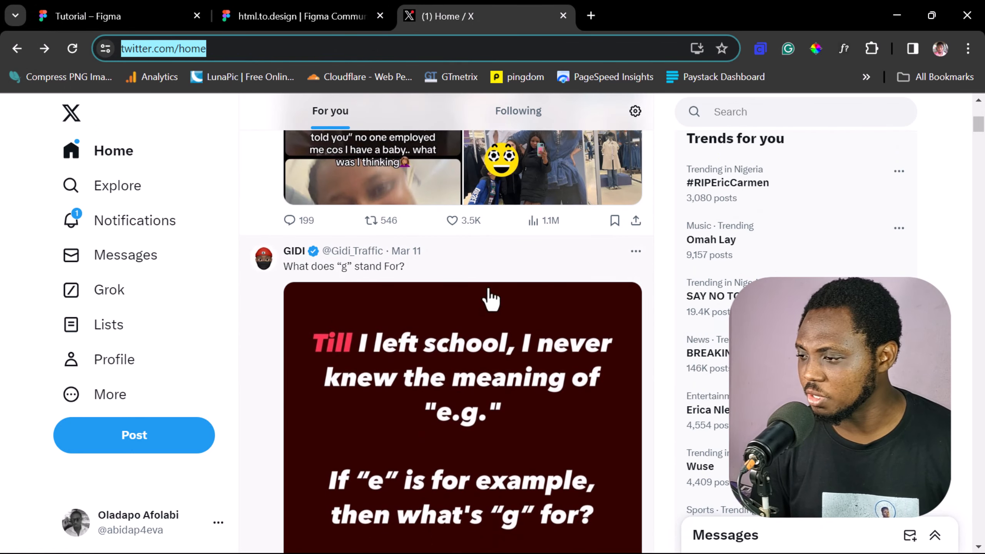
click(485, 283)
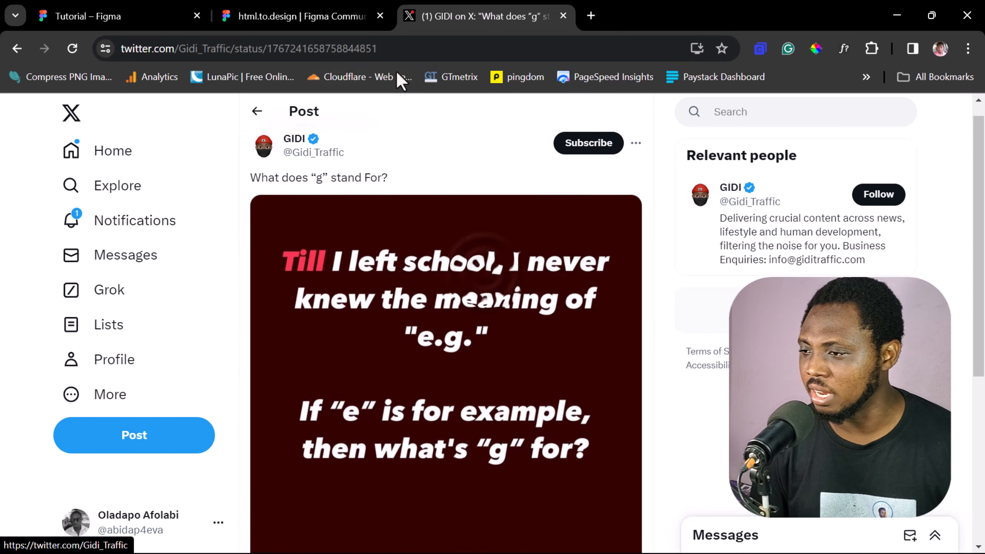
click(167, 49)
right_click(166, 48)
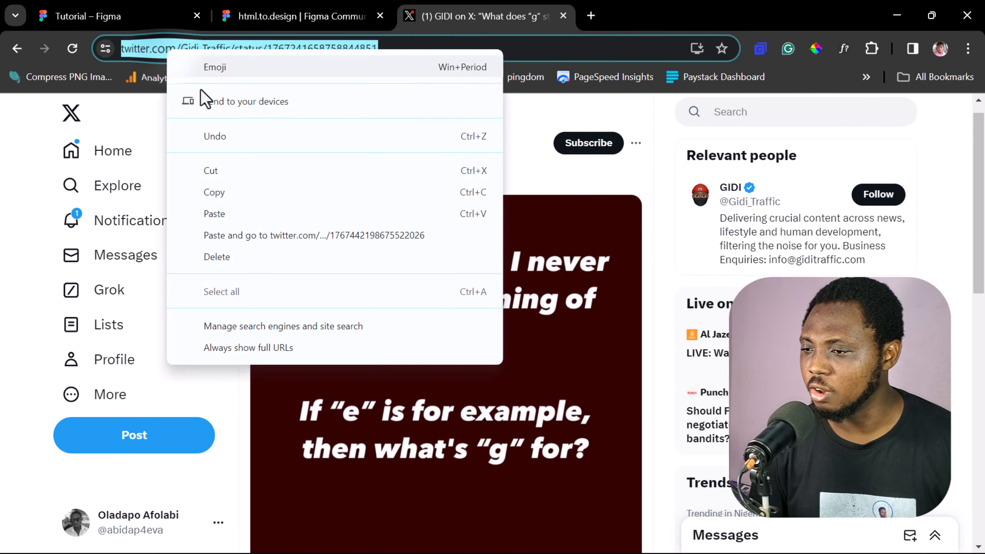
click(220, 191)
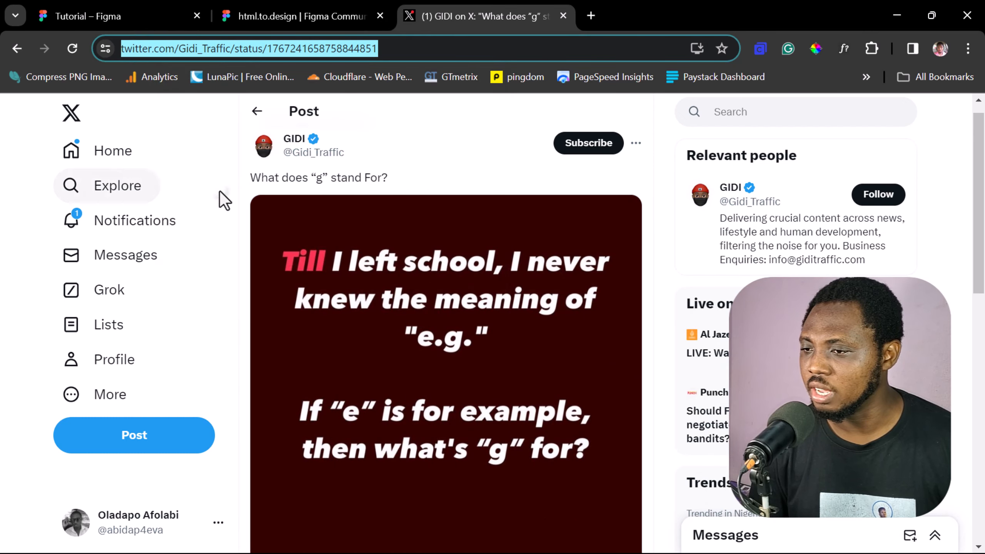
Step: Return to the Tutorial file and paste the second post's URL on the empty line of the import field
click(103, 15)
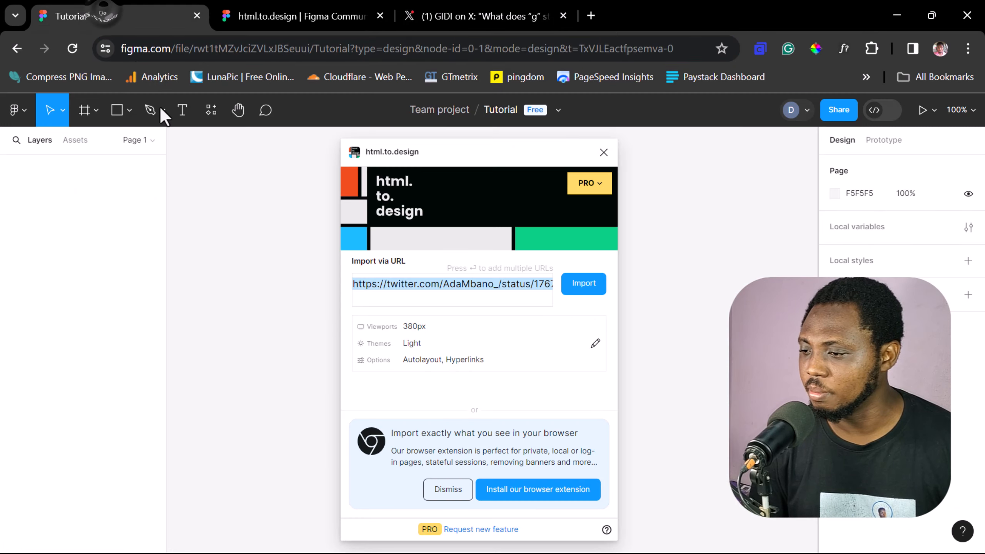
click(364, 297)
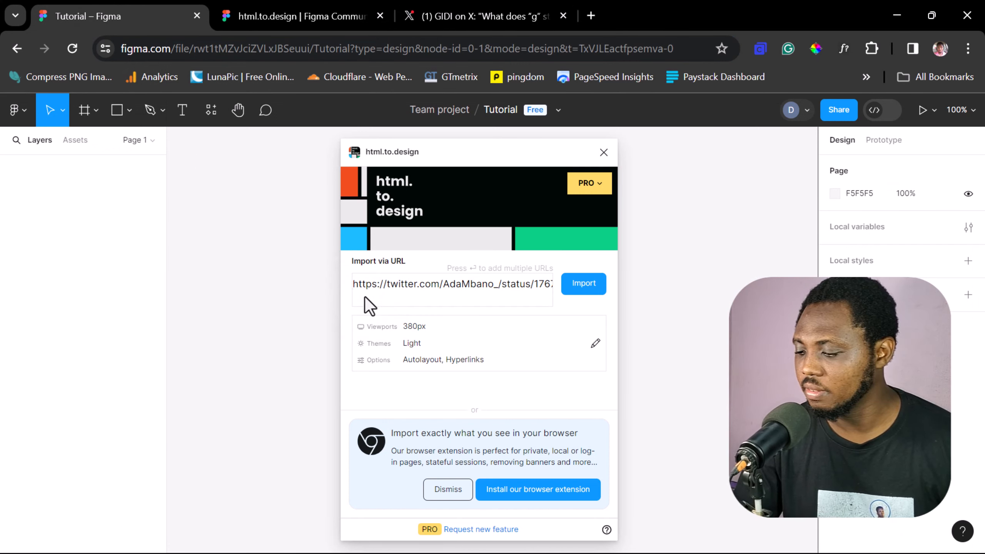
key(ctrl+v)
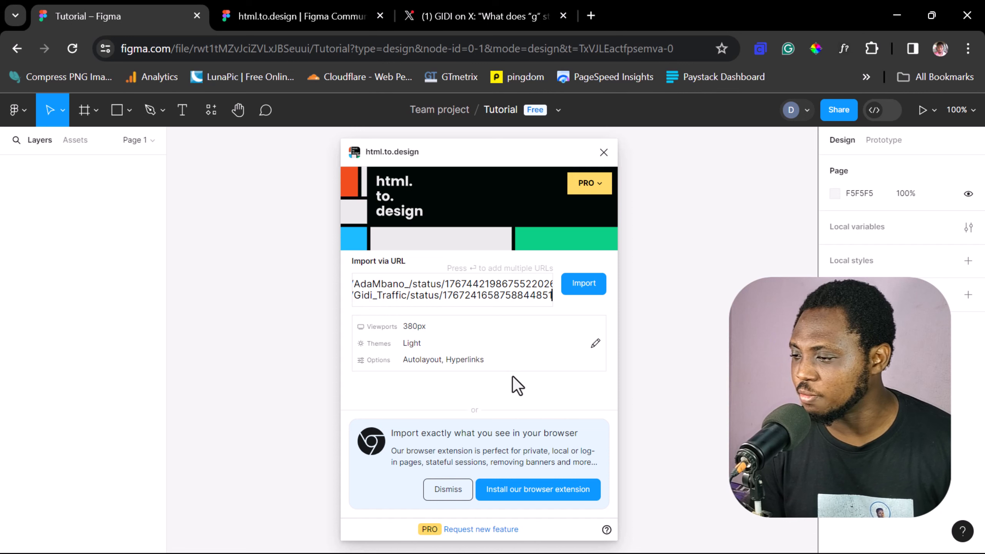
Step: Review the plugin's import settings for viewports, themes and options, keeping the 380 px viewport, and close them
click(593, 347)
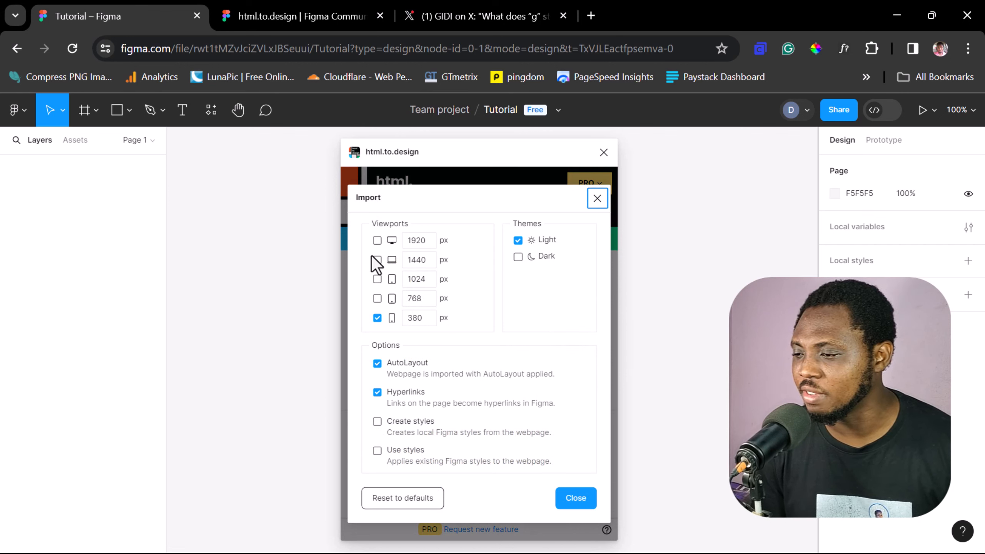
click(376, 241)
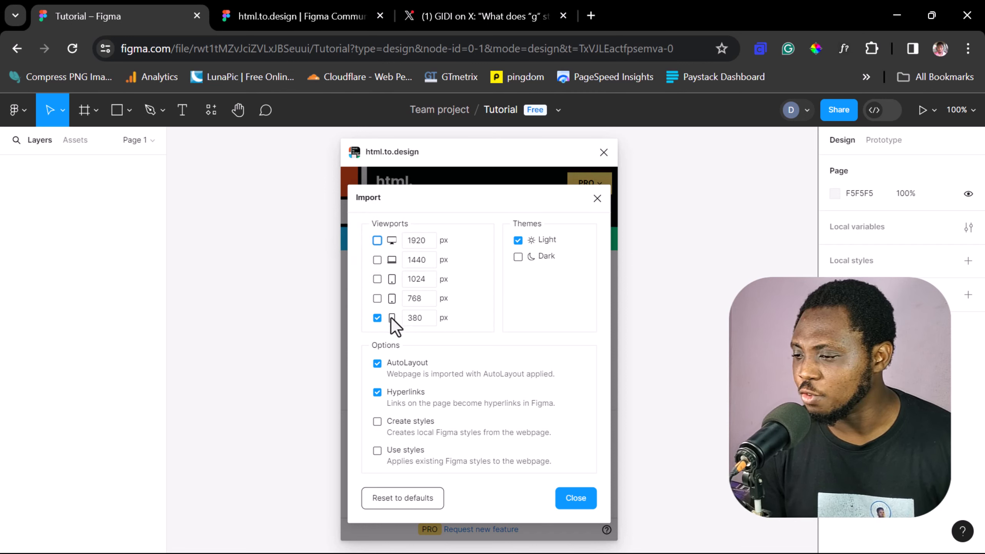
double_click(419, 318)
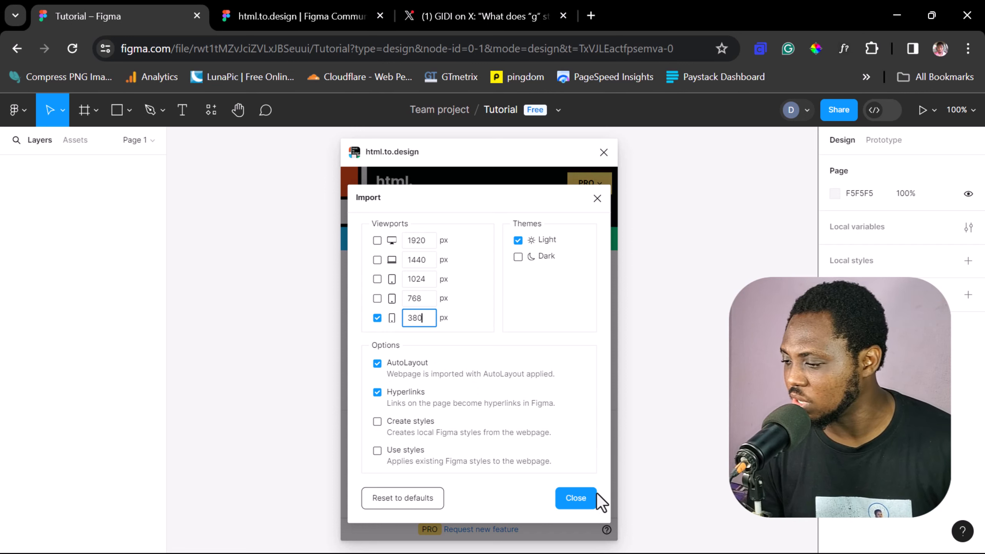
click(576, 498)
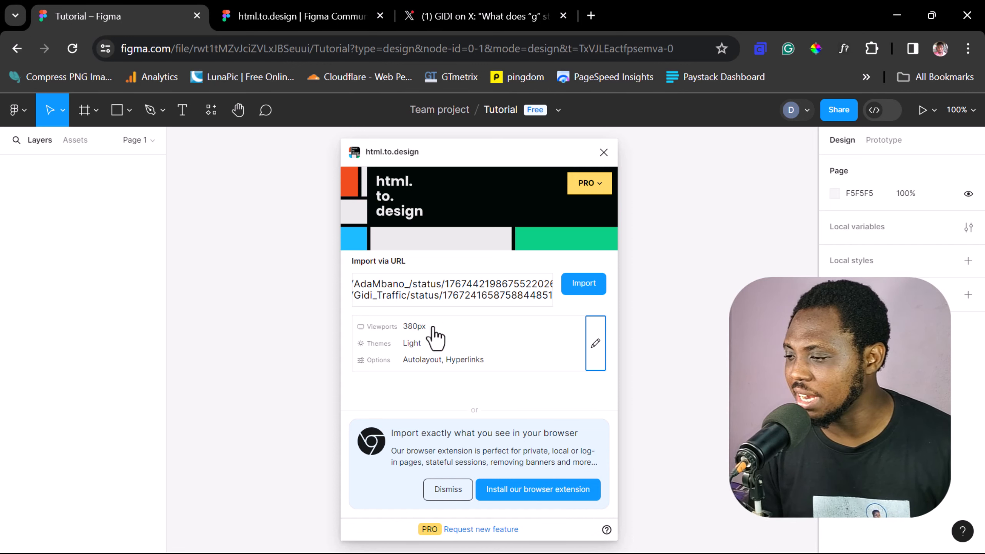
Step: Import both post URLs into the design file and close the html.to.design plugin
click(578, 285)
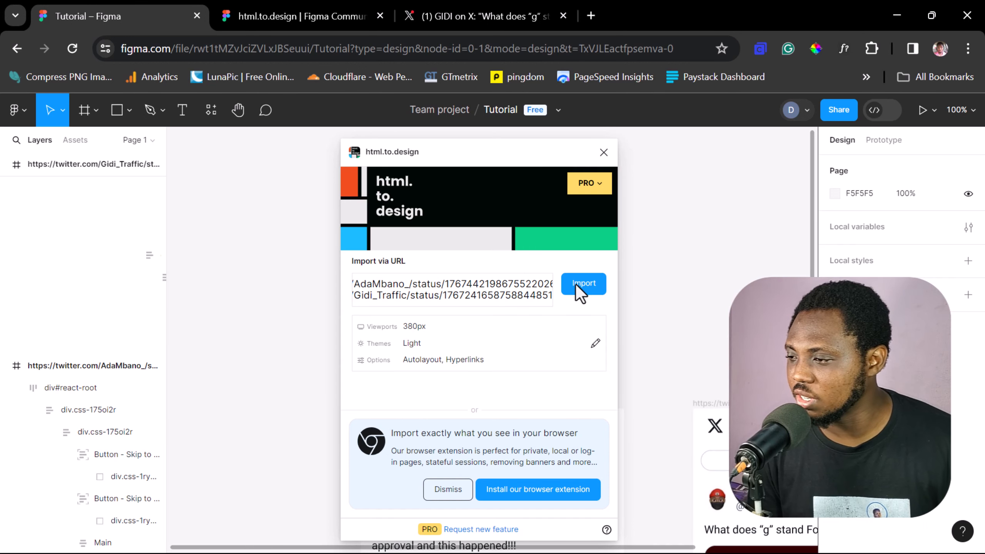
click(603, 152)
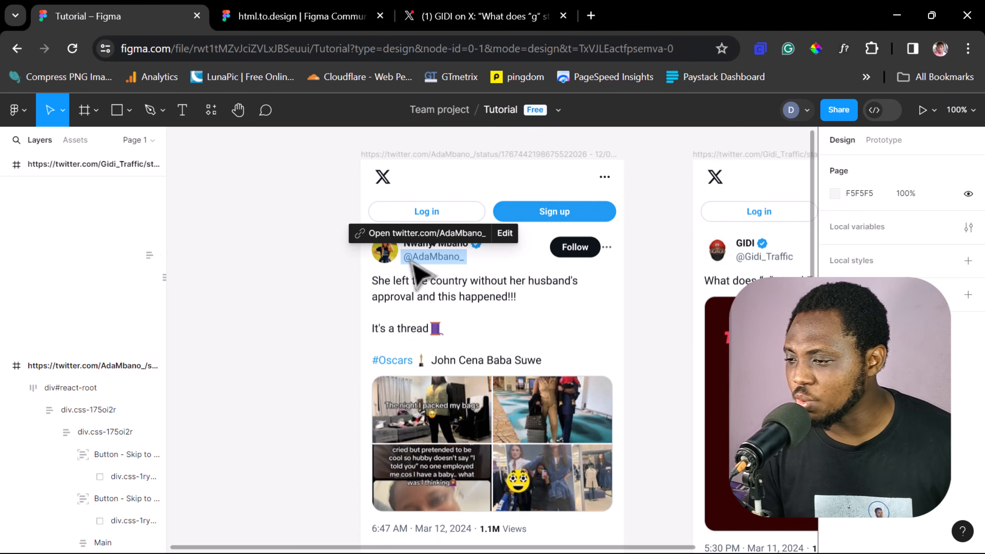
Step: Examine the two imported post frames from header to footer, comparing their layout, text and images
scroll(410, 267, up, 2)
click(418, 269)
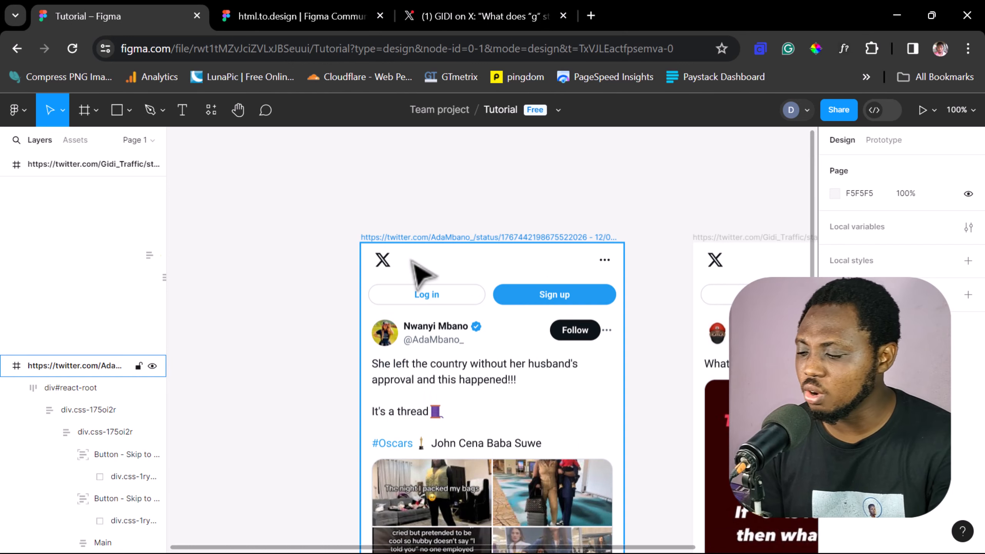
key(minus)
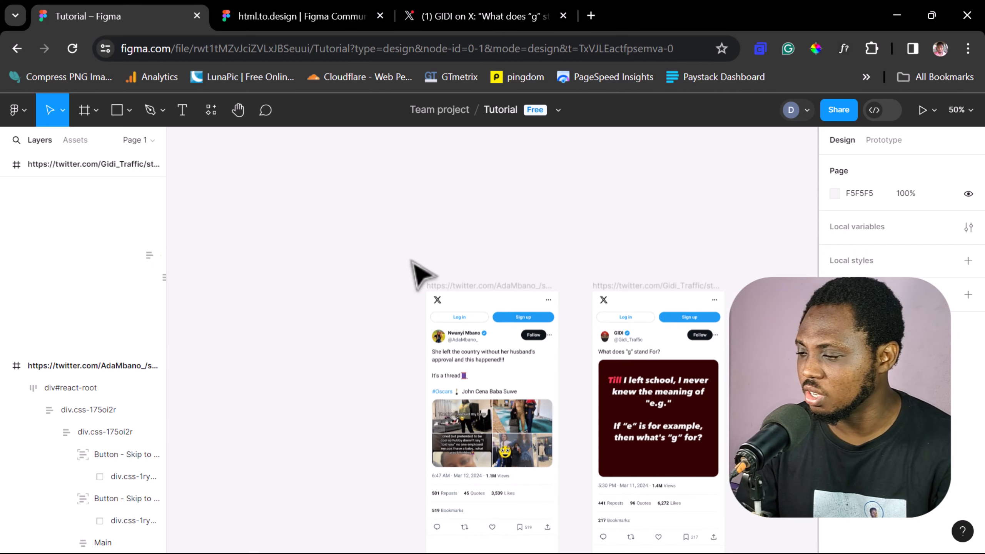
scroll(776, 259, down, 5)
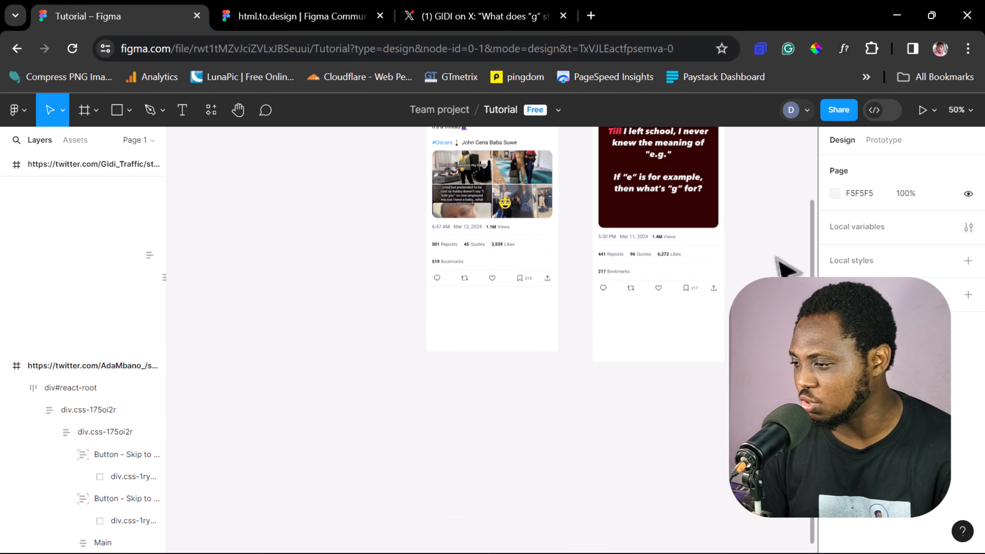
scroll(777, 258, up, 2)
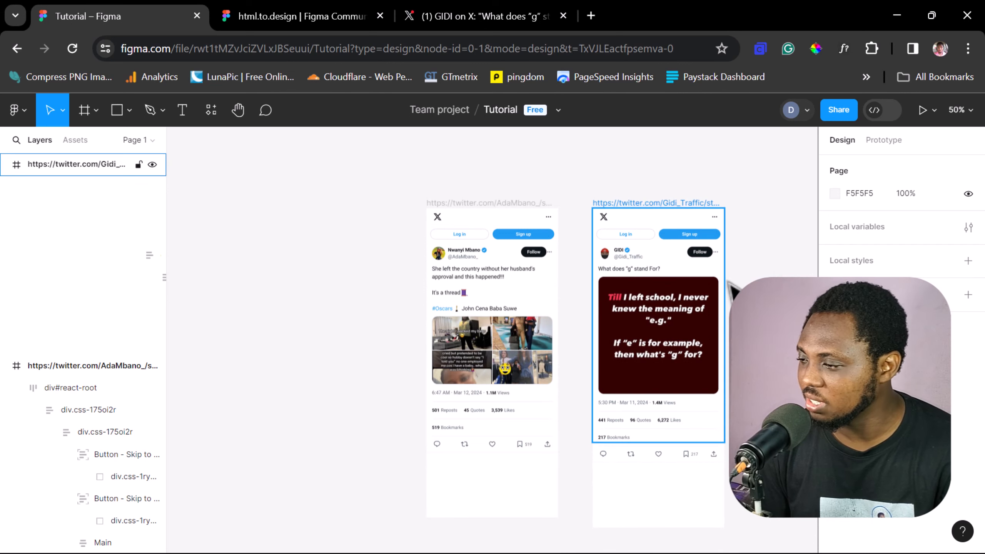
key(plus)
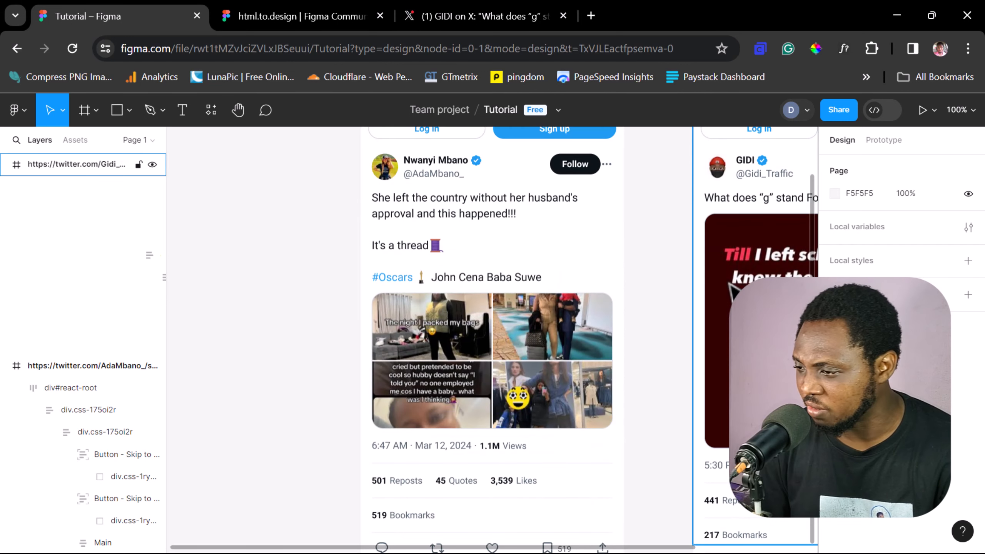
scroll(526, 326, up, 4)
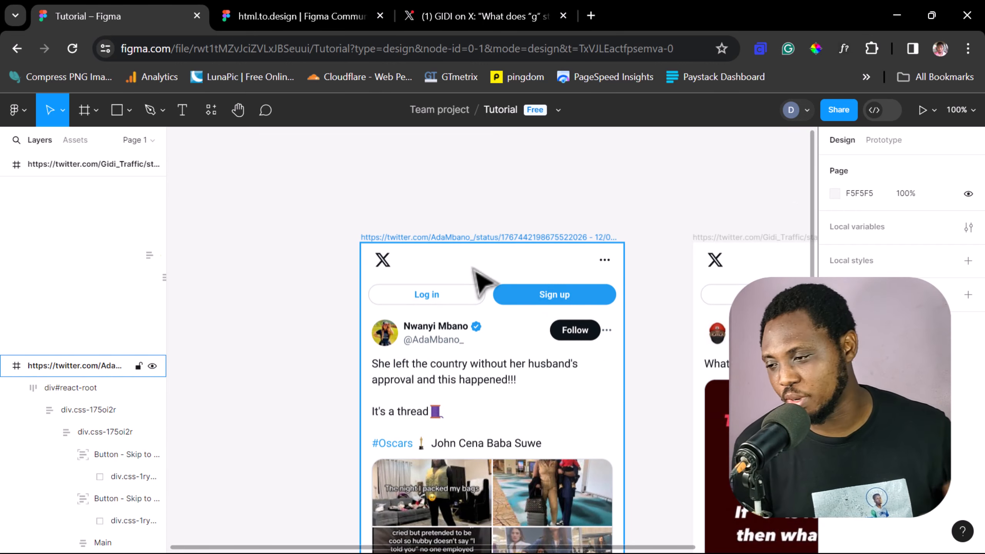
scroll(474, 268, down, 4)
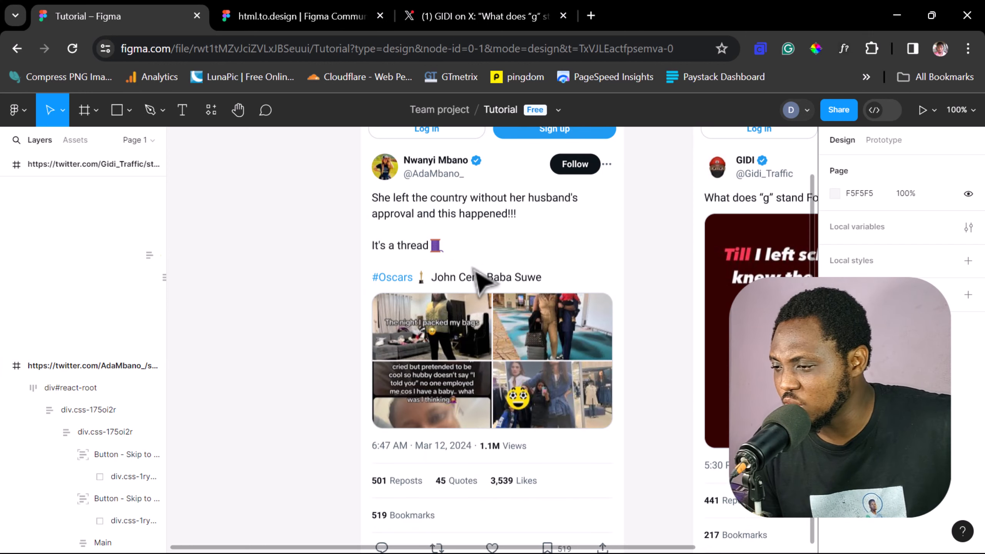
scroll(481, 279, down, 4)
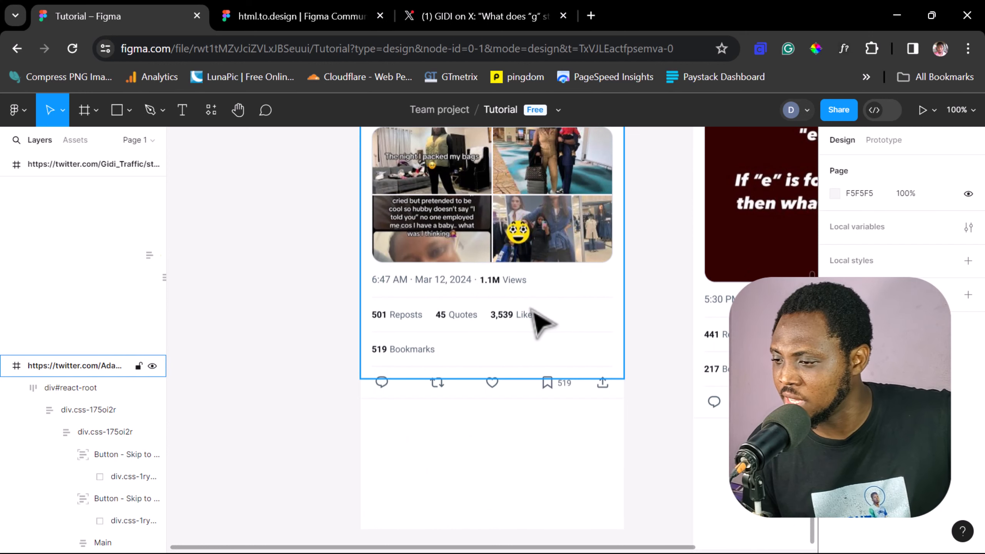
Step: Follow the link on the Reposts label below the first post's images and close the page it opens
scroll(535, 310, up, 2)
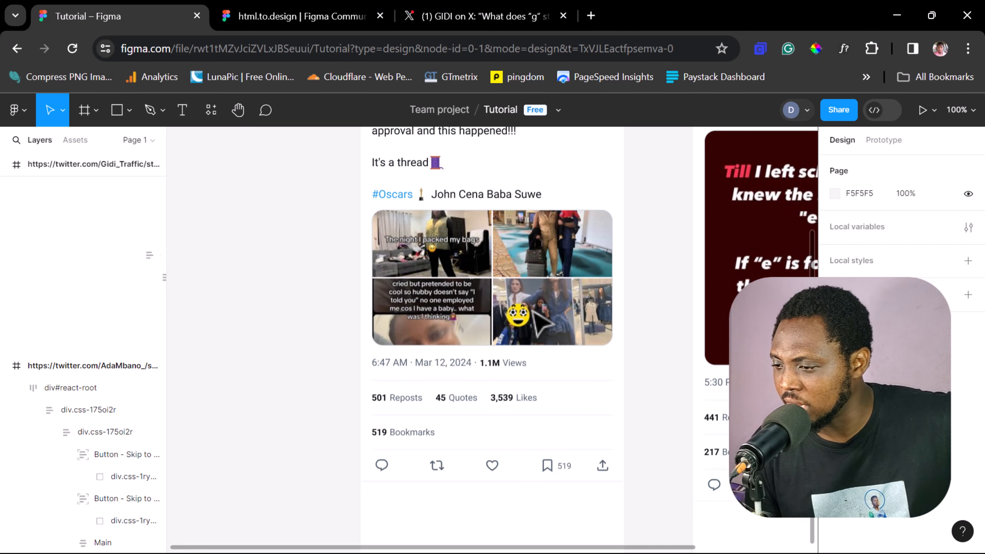
scroll(541, 322, down, 2)
mouse_move(418, 319)
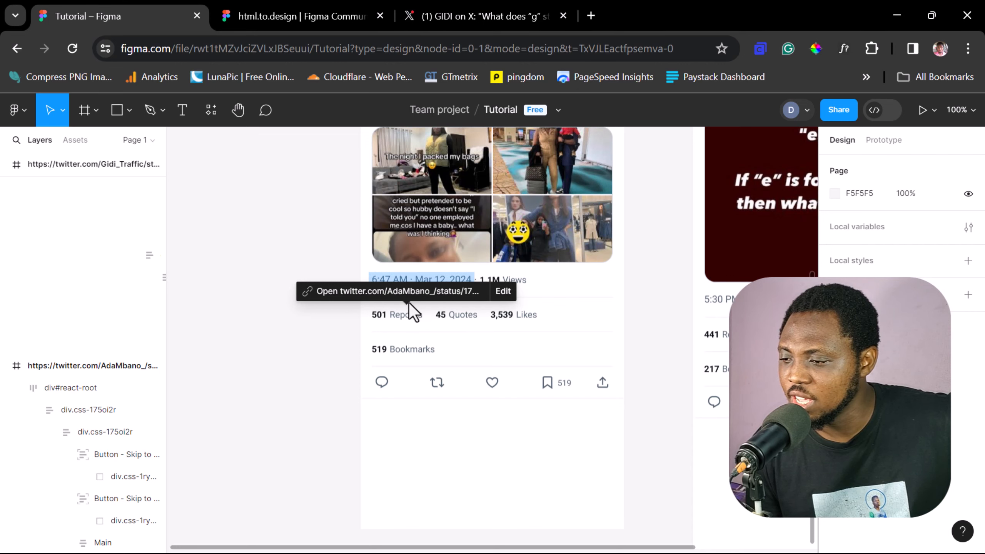
click(405, 318)
click(406, 319)
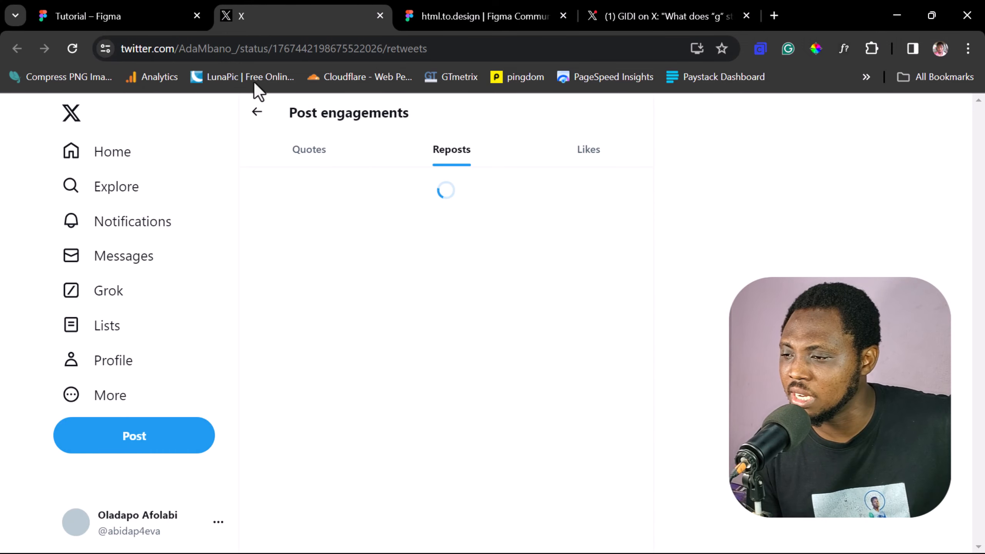
click(381, 16)
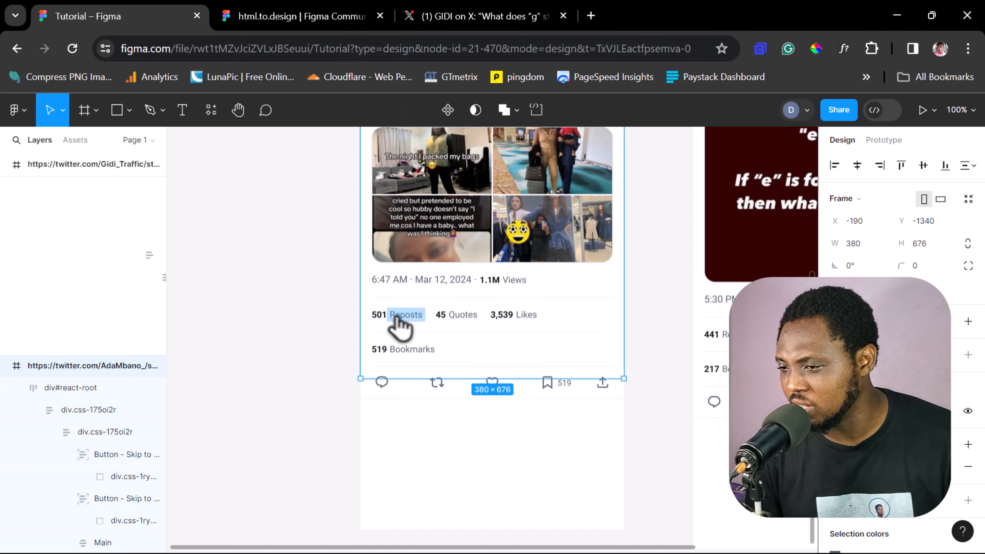
Step: Check the link on the repost count beside that label by opening its page, and return to the Tutorial file
mouse_move(396, 318)
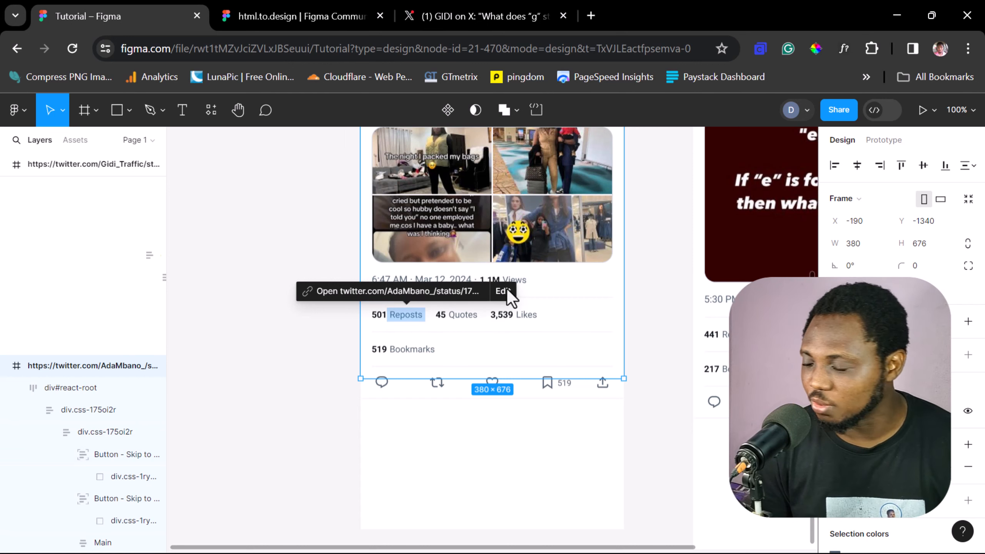
click(378, 324)
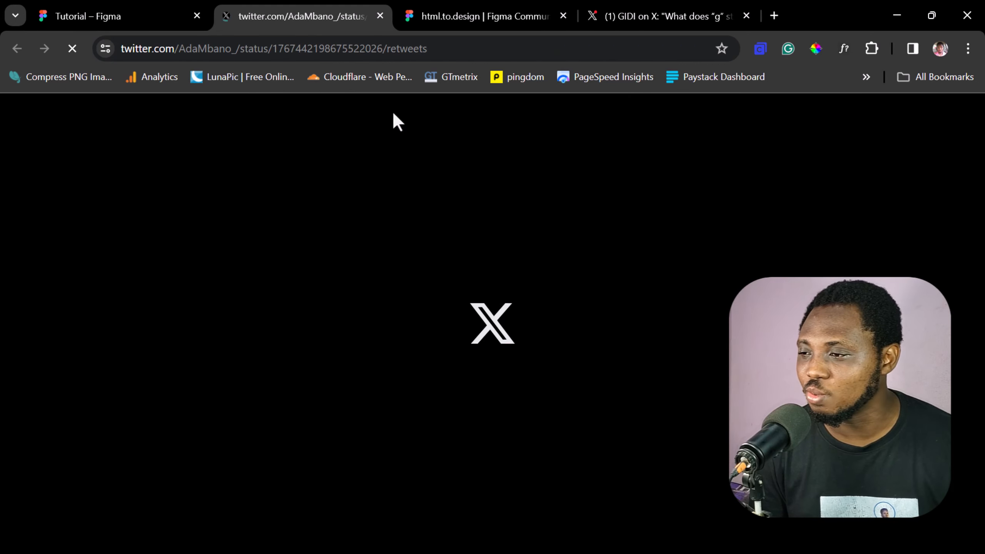
click(378, 16)
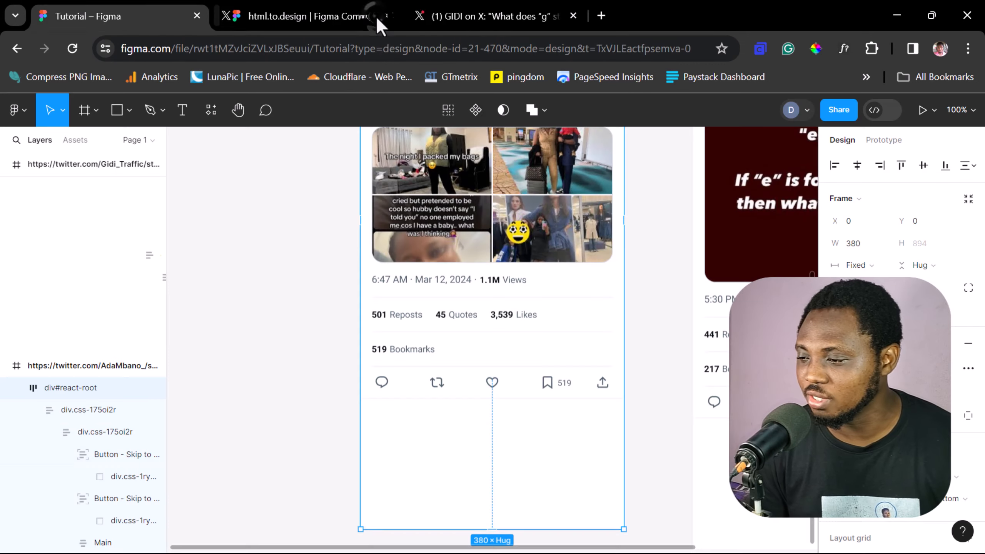
mouse_move(386, 317)
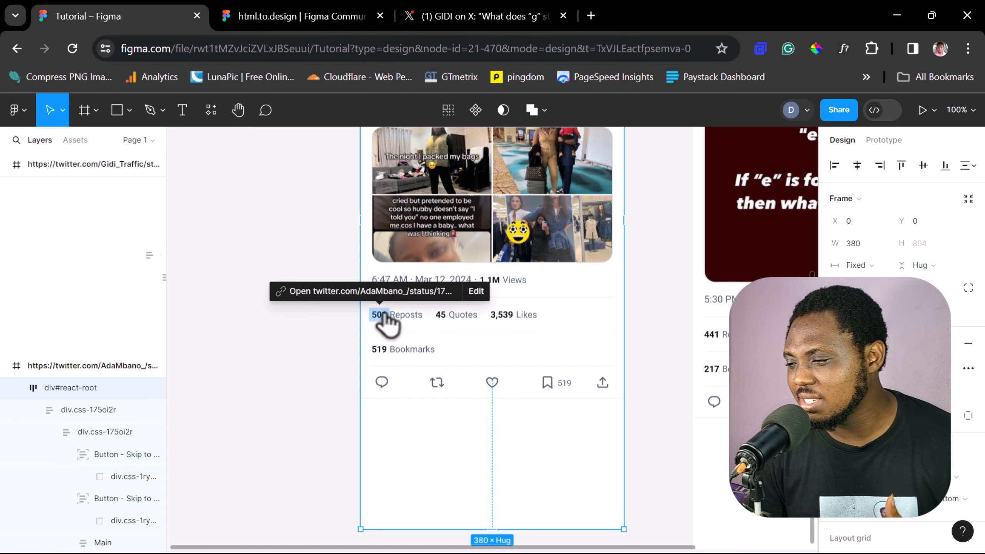